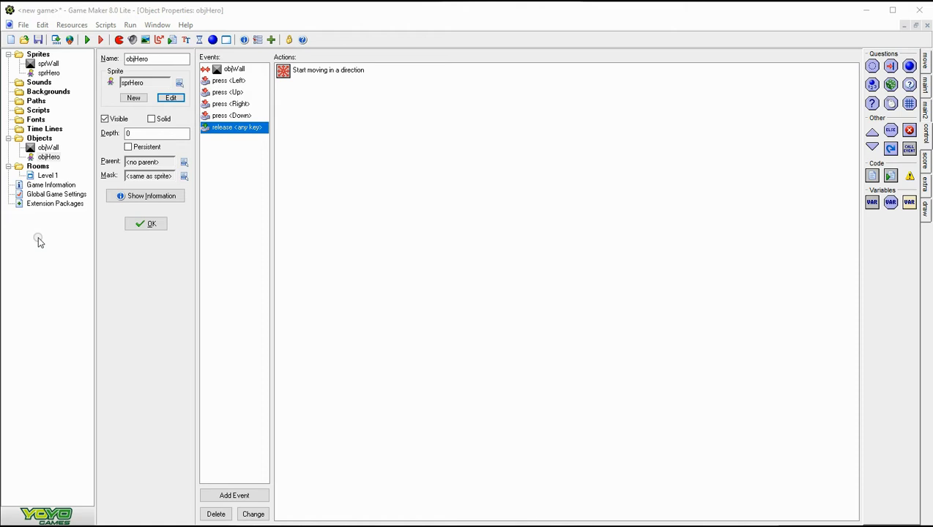
Run the game and move the hero right and left to check its sprite, closing the game at the end
left_click(87, 40)
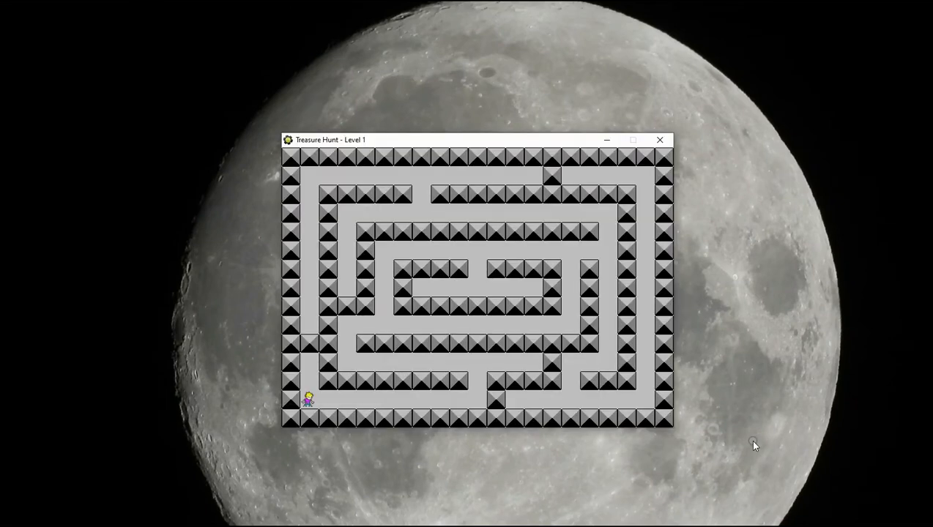
key("Right")
key("Left")
key("Right")
key("Right")
key("Left")
left_click(659, 139)
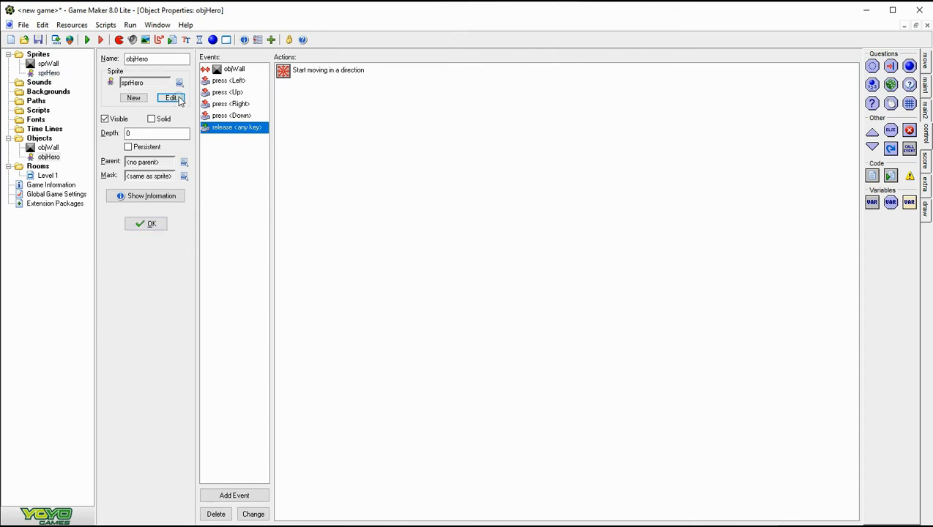
Open the hero's sprite images for editing and duplicate image 0 as a second subimage
left_click(174, 99)
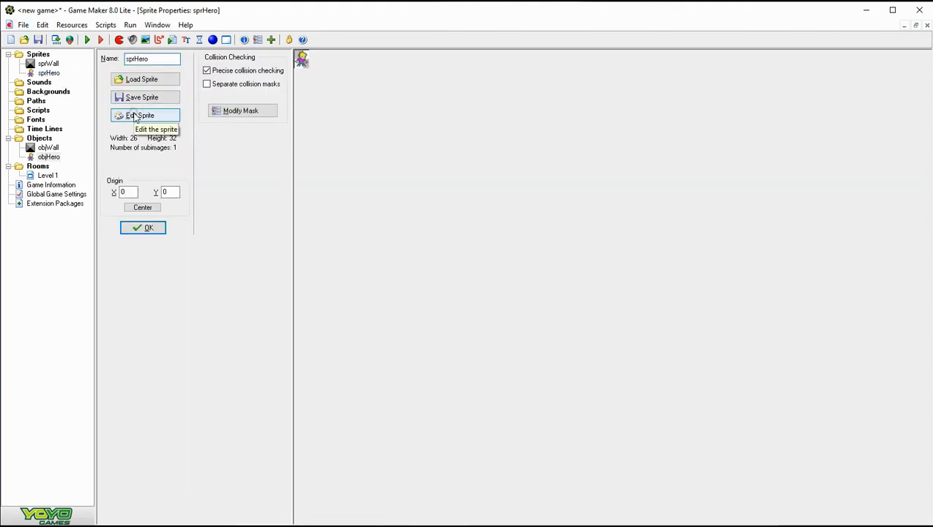
left_click(137, 116)
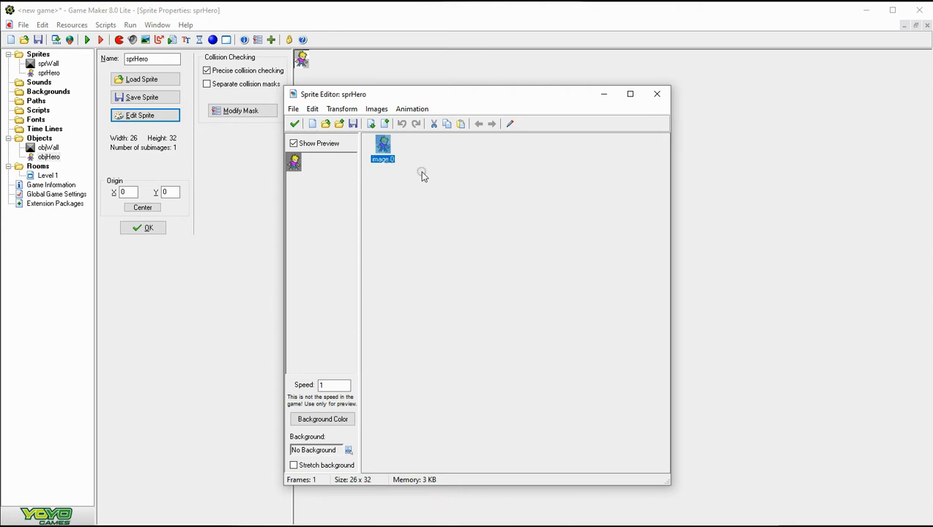
left_click(446, 124)
left_click(461, 125)
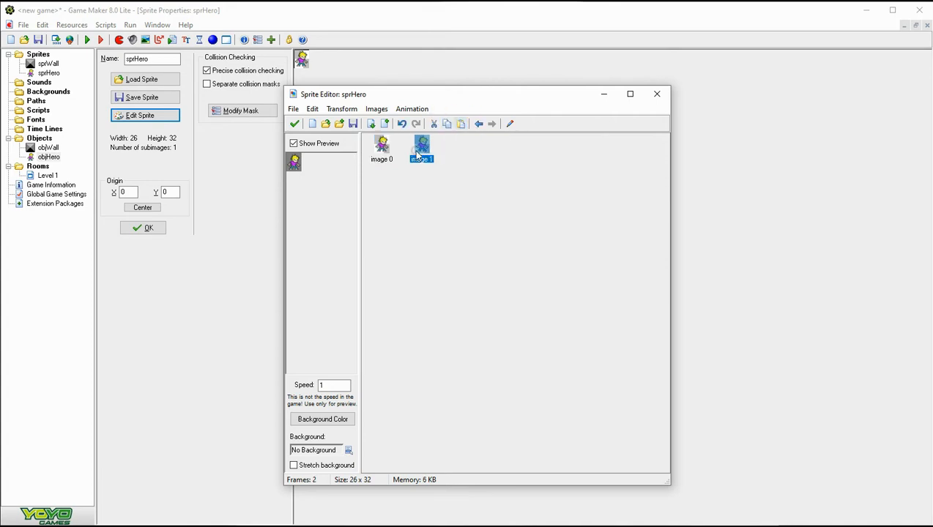
left_click(410, 173)
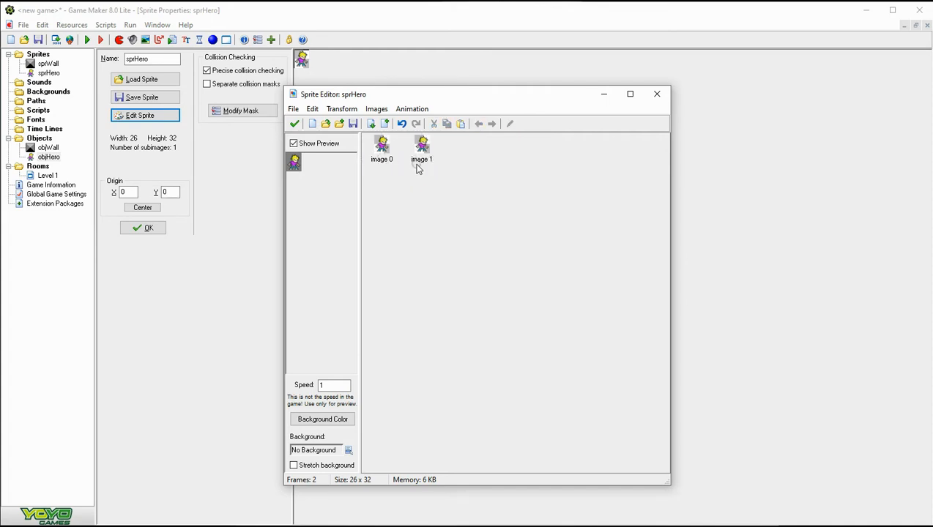
left_click(443, 148)
left_click(382, 150)
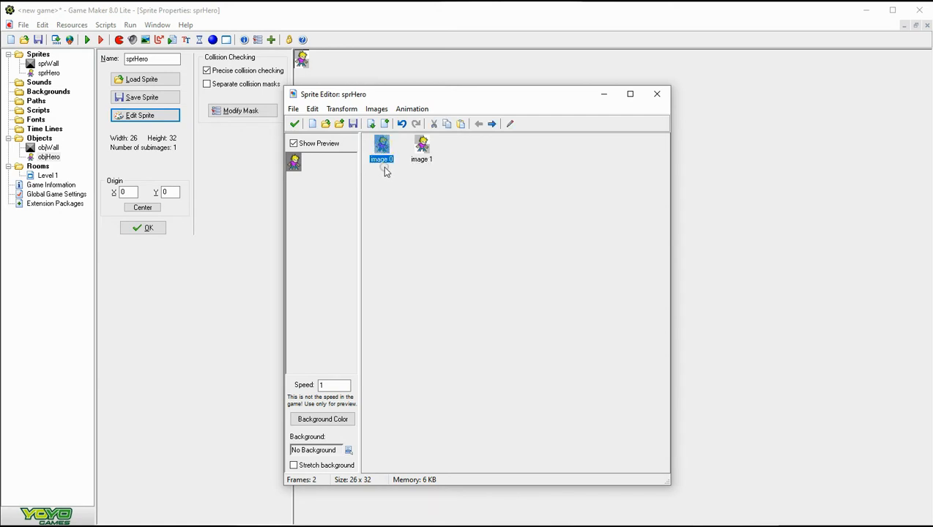
left_click(422, 146)
left_click(396, 188)
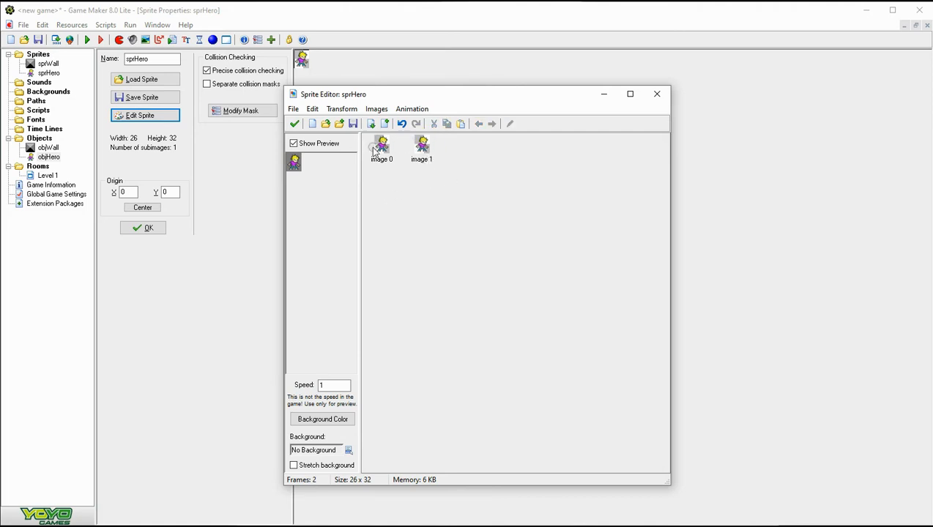
left_click(342, 109)
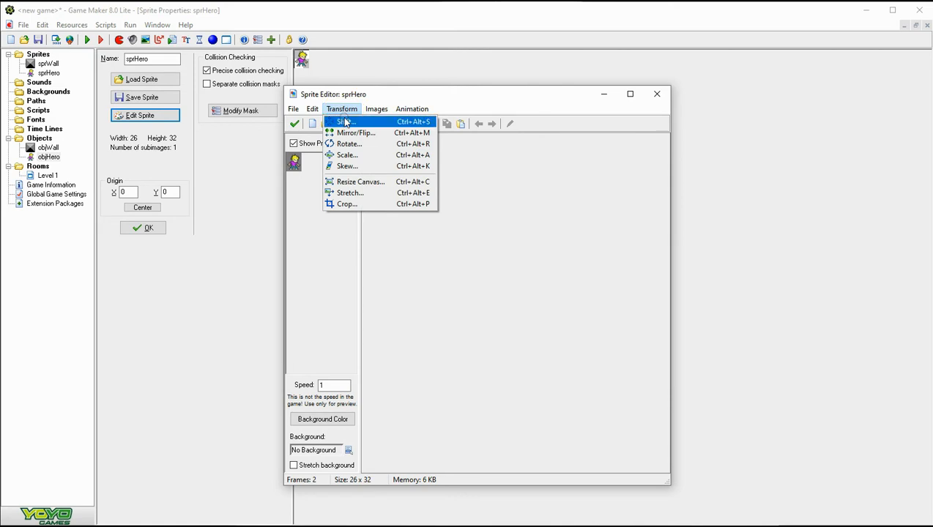
left_click(355, 133)
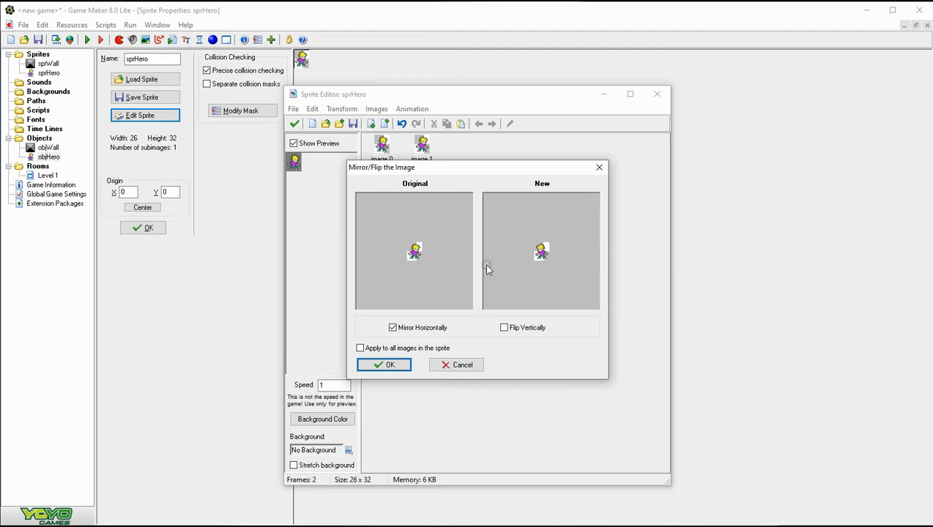
left_click(360, 349)
left_click(361, 349)
left_click(456, 366)
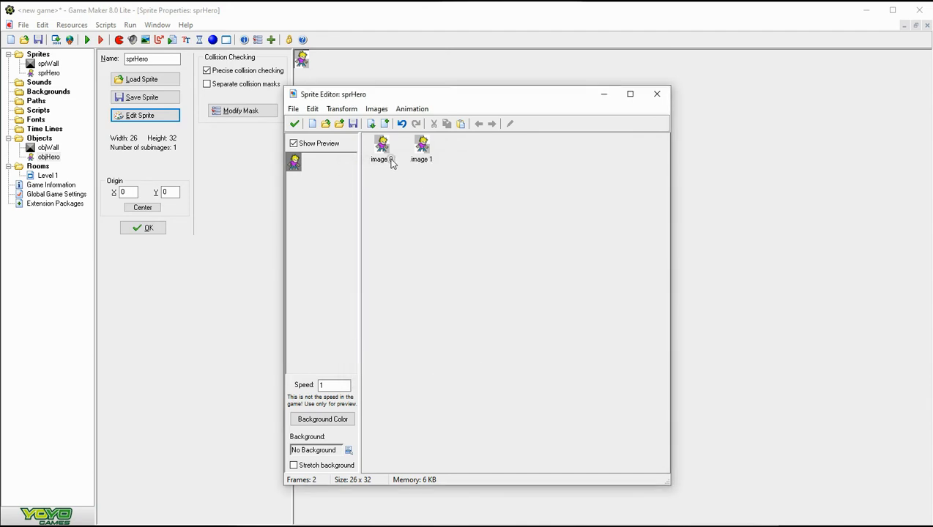
Mirror image 1 of sprHero horizontally without applying the change to all images in the sprite
left_click(429, 154)
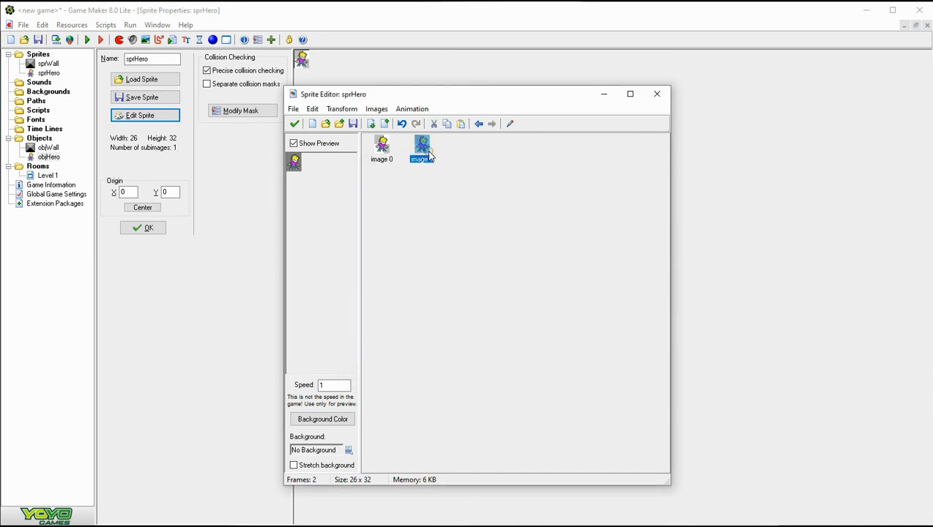
left_click(341, 109)
left_click(350, 134)
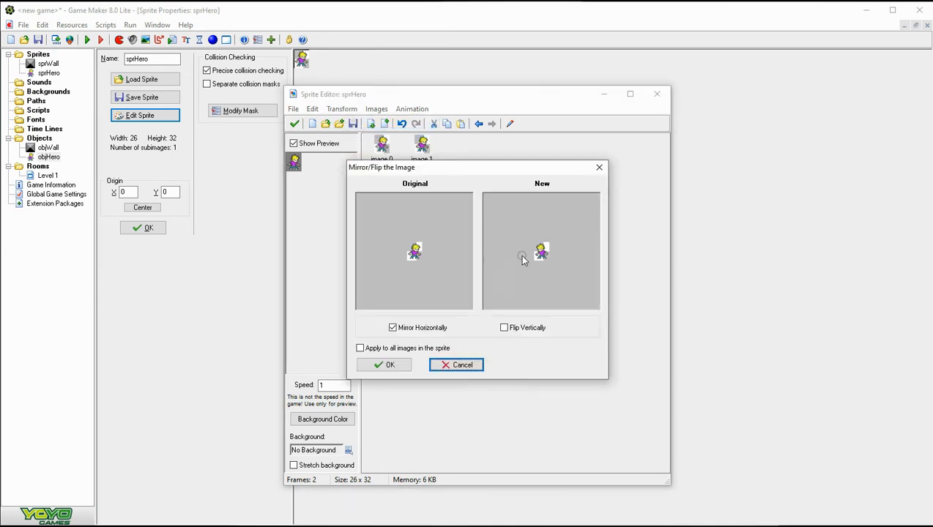
left_click(360, 348)
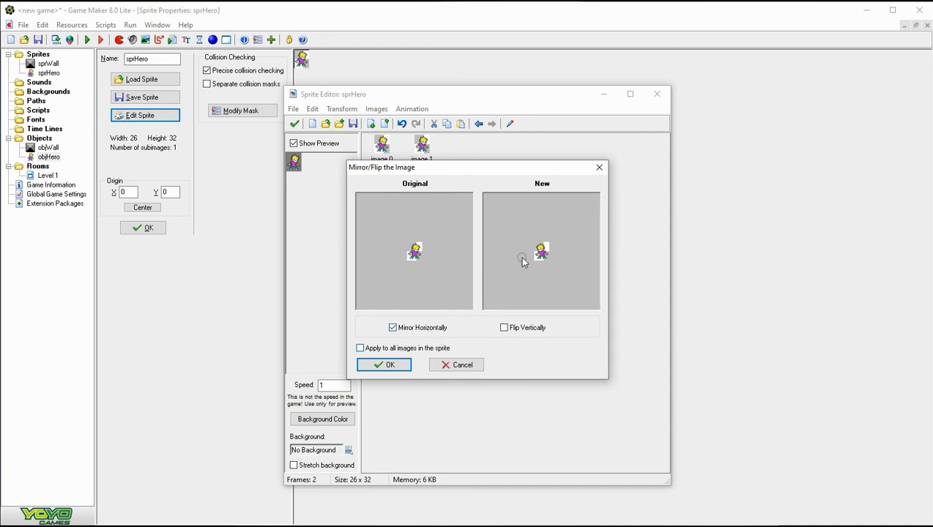
left_click(393, 366)
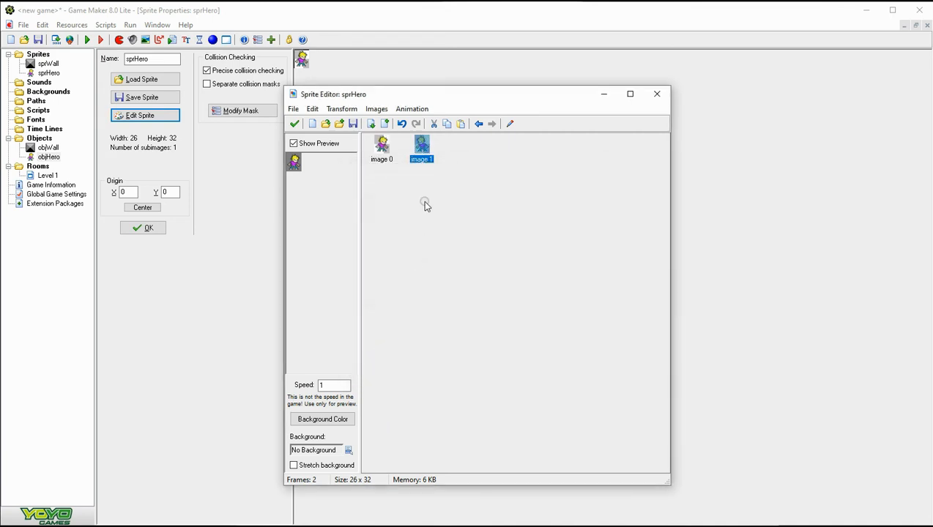
left_click(424, 179)
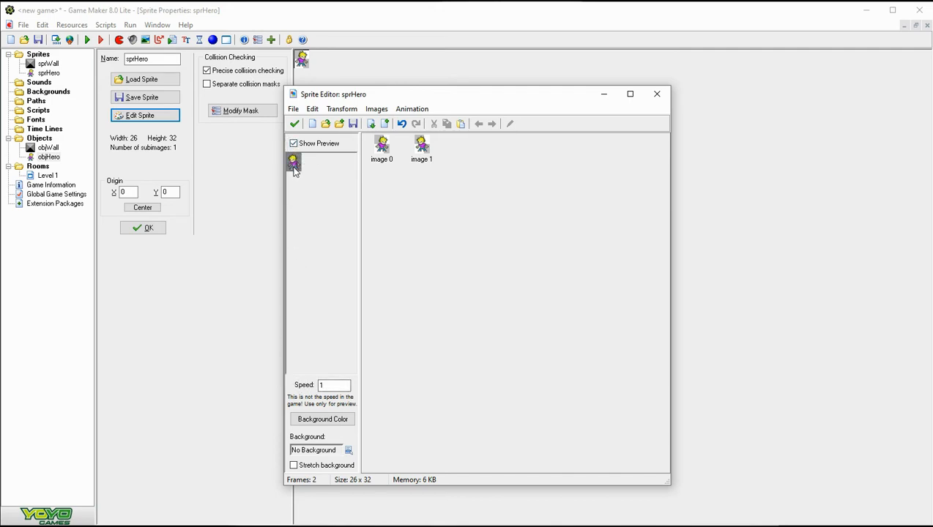
Set the sprite preview speed to 1 and save the changes to sprHero
left_click_drag(338, 385, 319, 386)
left_click_drag(337, 385, 291, 383)
type("1")
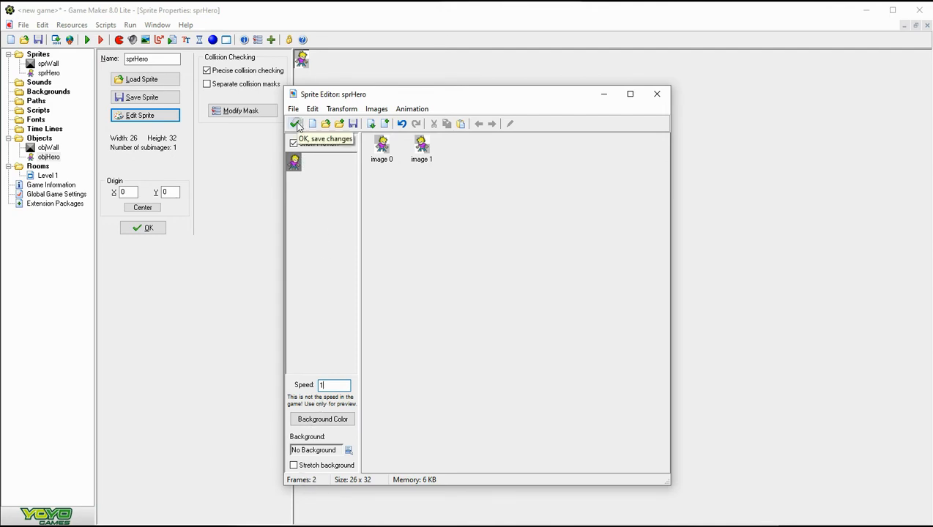
left_click(296, 124)
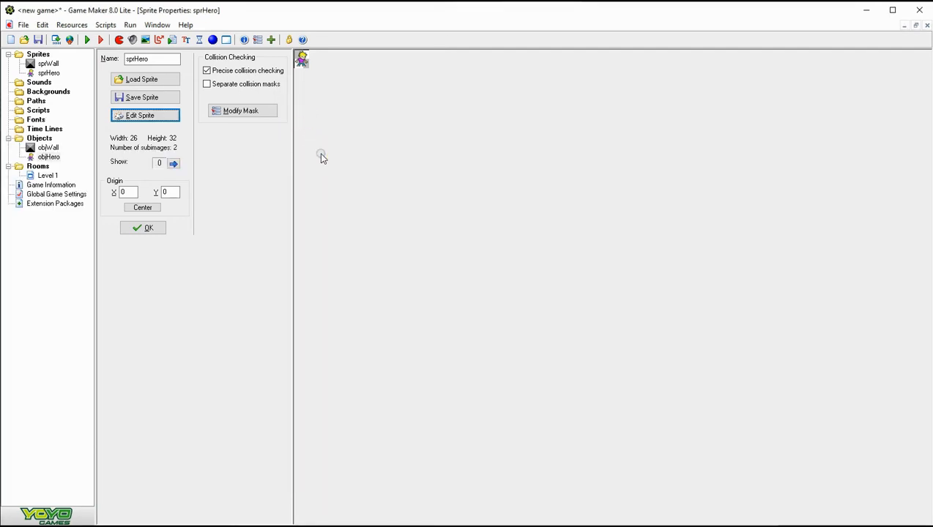
Run the game and move the hero right, left, up and down in the maze to check its animation, closing the game at the end
left_click(86, 40)
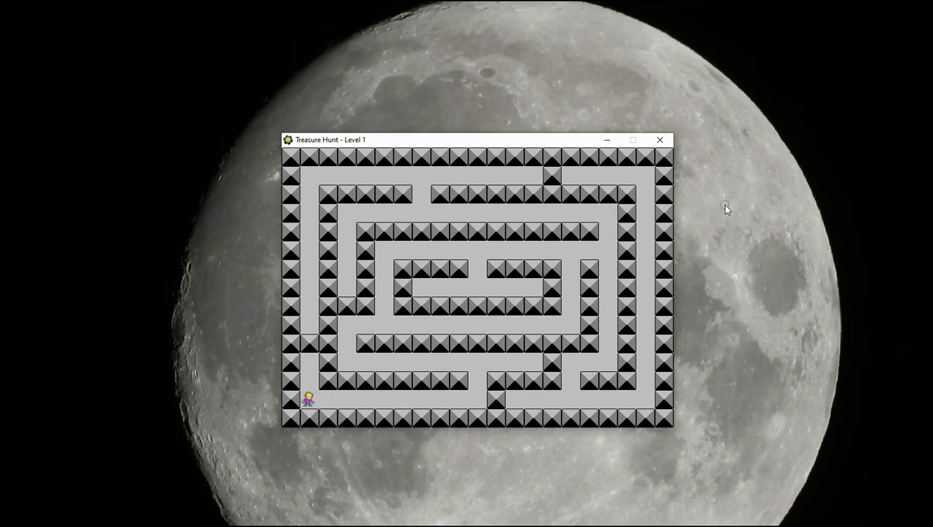
left_click(659, 140)
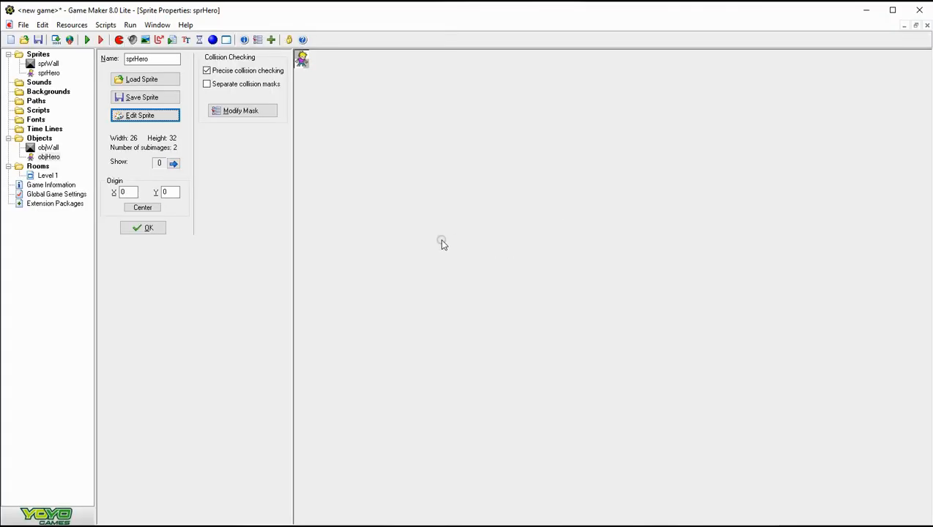
left_click(87, 40)
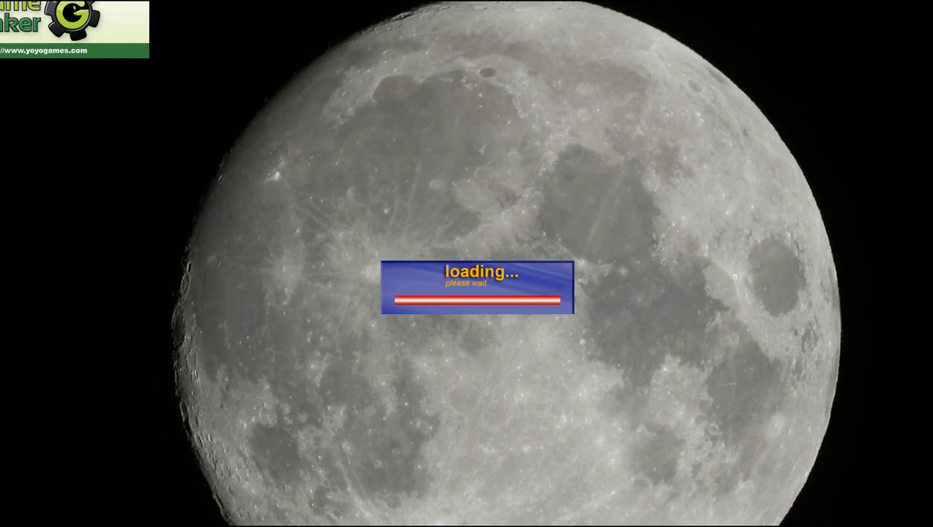
key("Right")
key("Right")
key("Right")
key("Right")
key("Right")
key("Right")
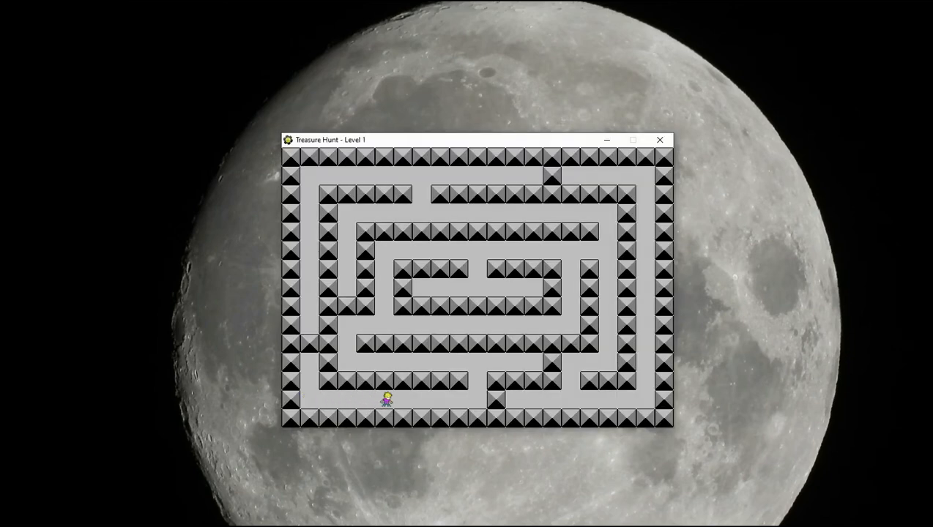
key("Left")
key("Left")
key("Left")
key("Left")
key("Left")
key("Left")
key("Up")
key("Up")
key("Down")
key("Down")
key("Right")
key("Right")
key("Right")
key("Left")
key("Right")
left_click(661, 141)
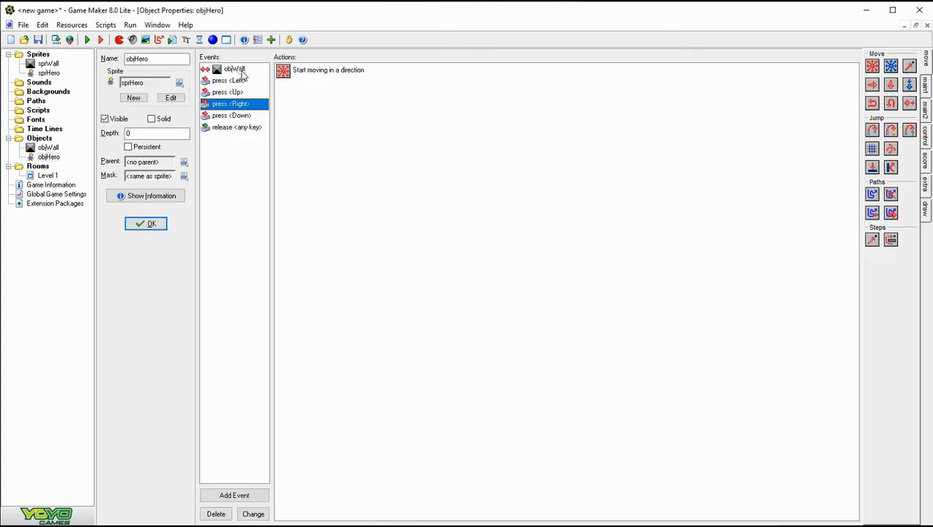
Add a Change Sprite action to objHero's Right key event, using sprHero with subimage 0 and speed 0
left_click(239, 69)
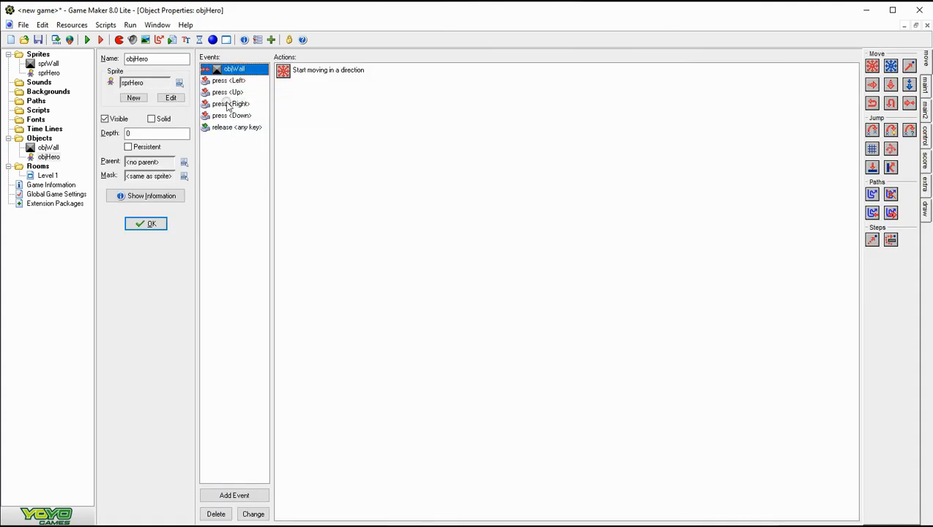
left_click(242, 104)
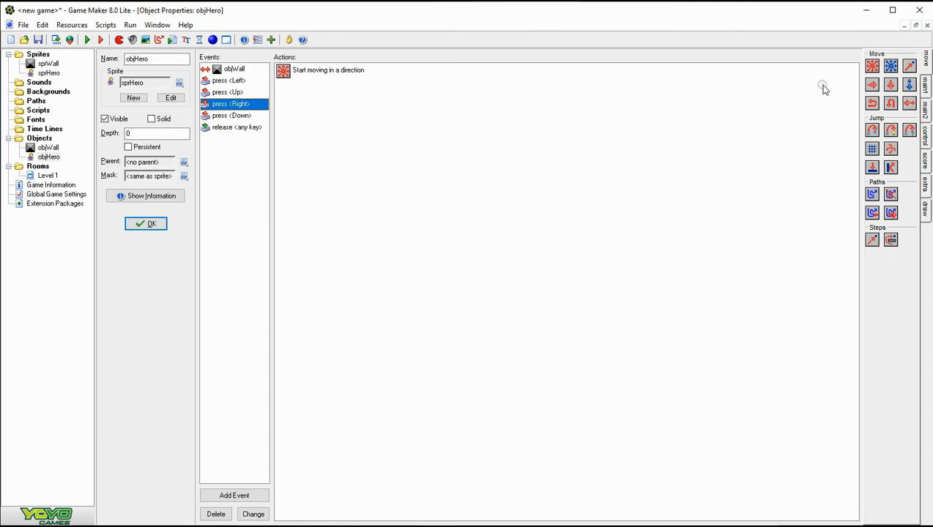
left_click(925, 83)
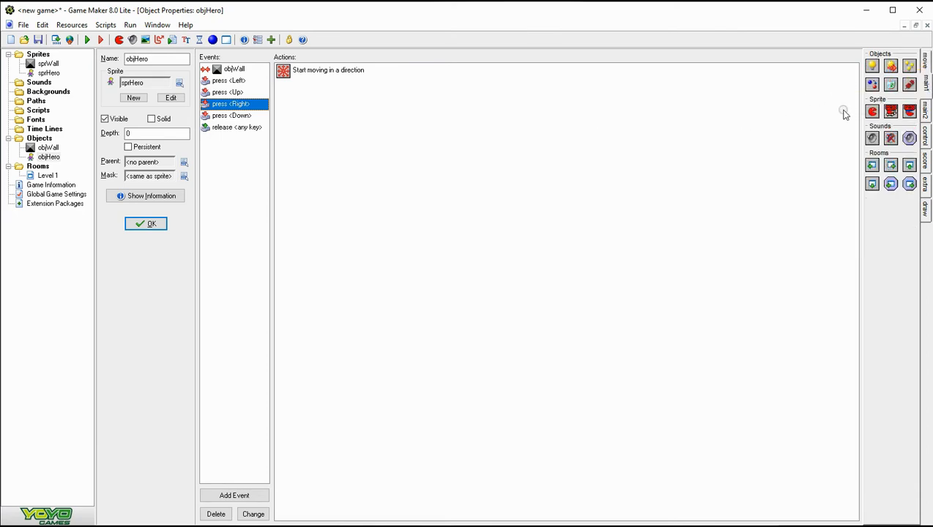
left_click_drag(875, 117, 510, 175)
left_click(473, 266)
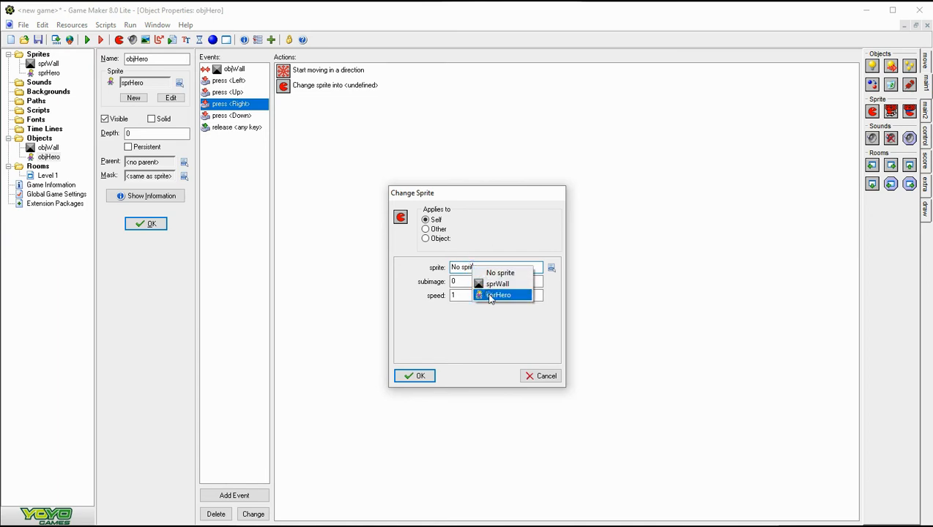
left_click(490, 295)
key("Tab")
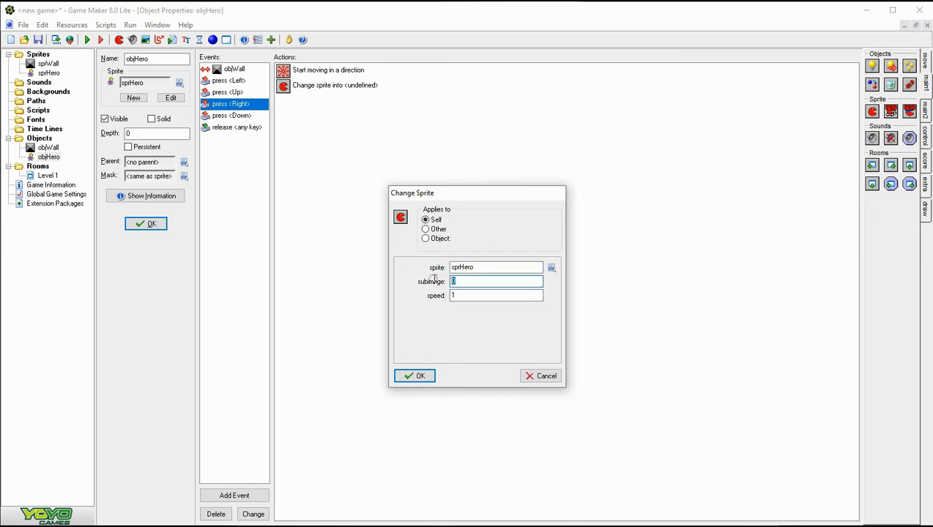
double_click(461, 294)
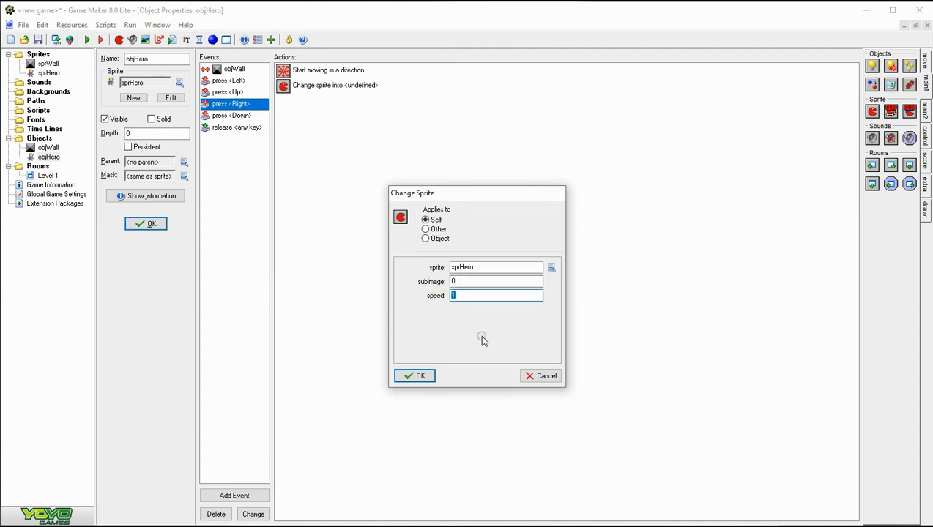
type("0")
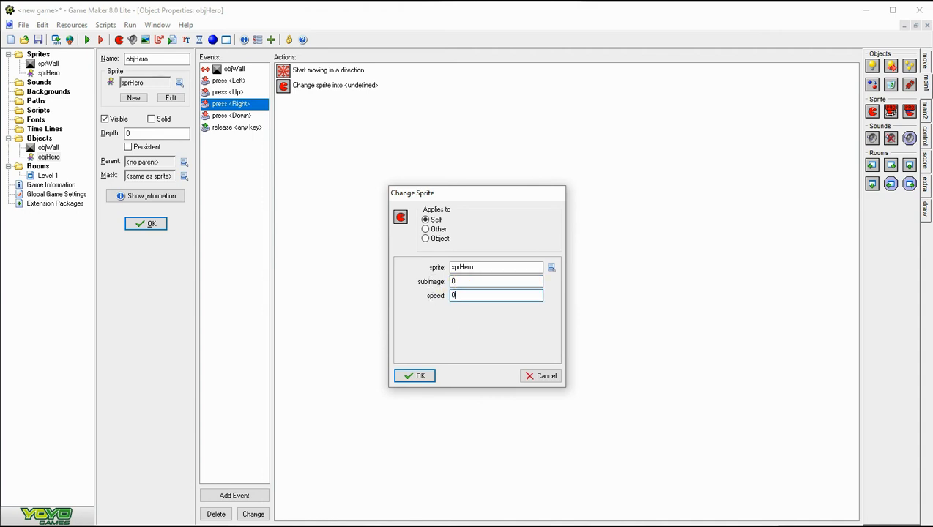
left_click(411, 377)
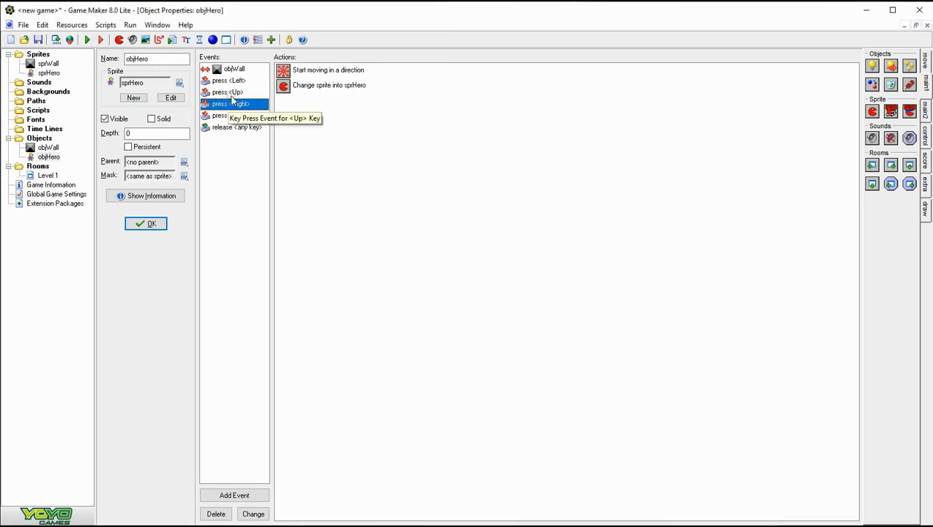
Rerun the game and move the hero right and left to check the sprite change, closing the game at the end
left_click(235, 81)
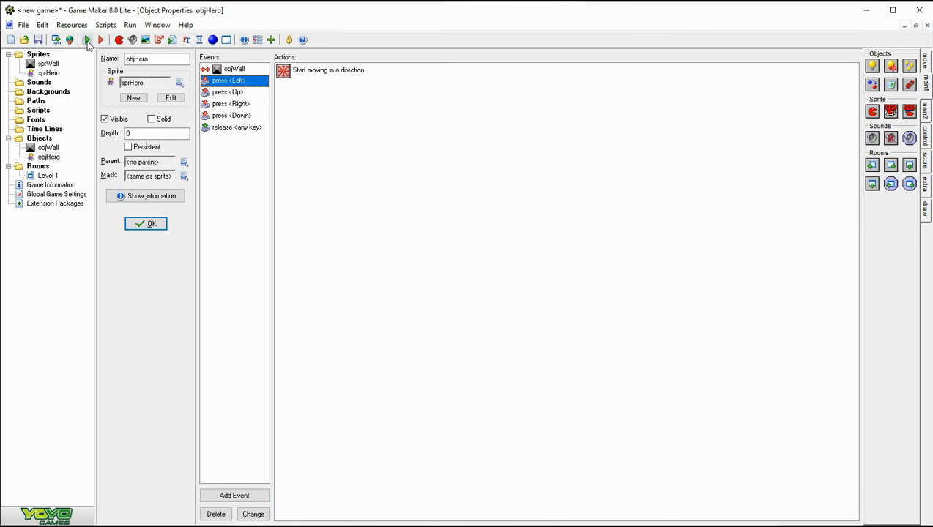
left_click(87, 40)
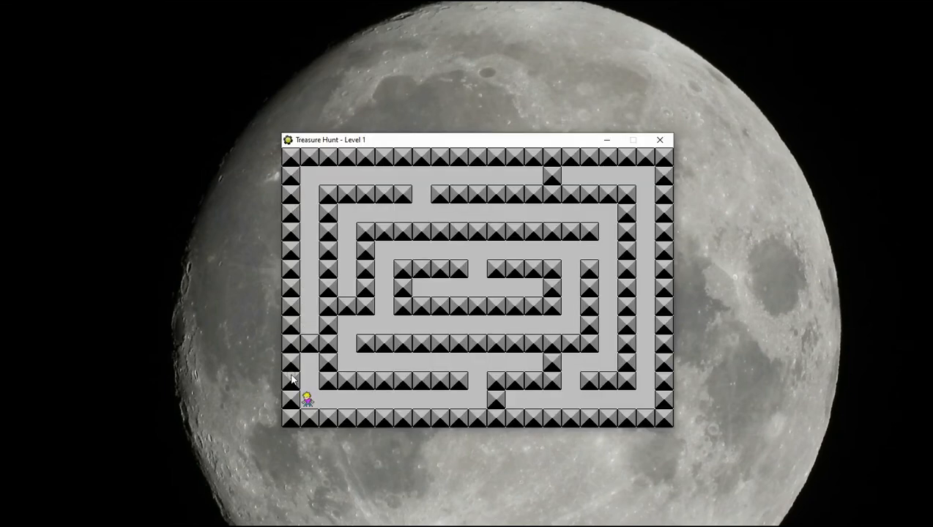
key("Right")
key("Left")
key("Right")
key("Left")
left_click(669, 139)
Add a Change Sprite action to objHero's Left key event, using sprHero with subimage 1 and speed 0
left_click(231, 104)
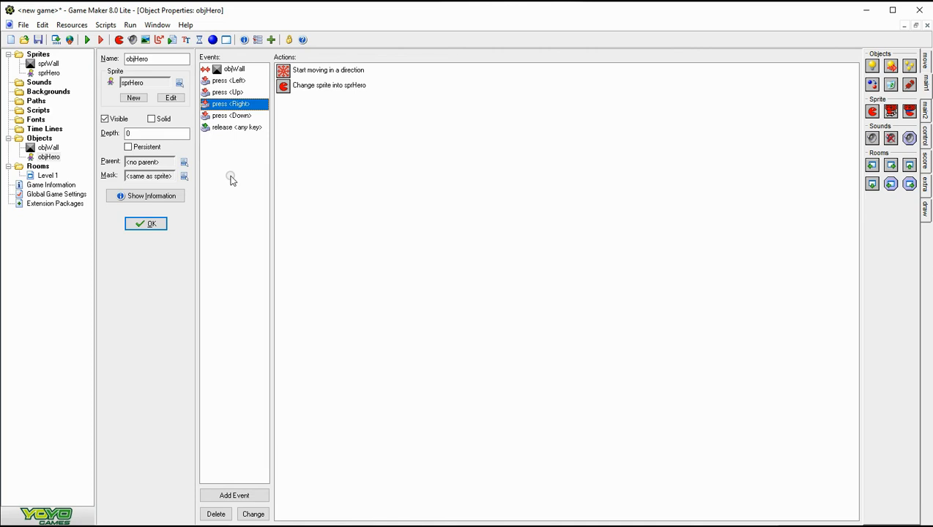
left_click(219, 81)
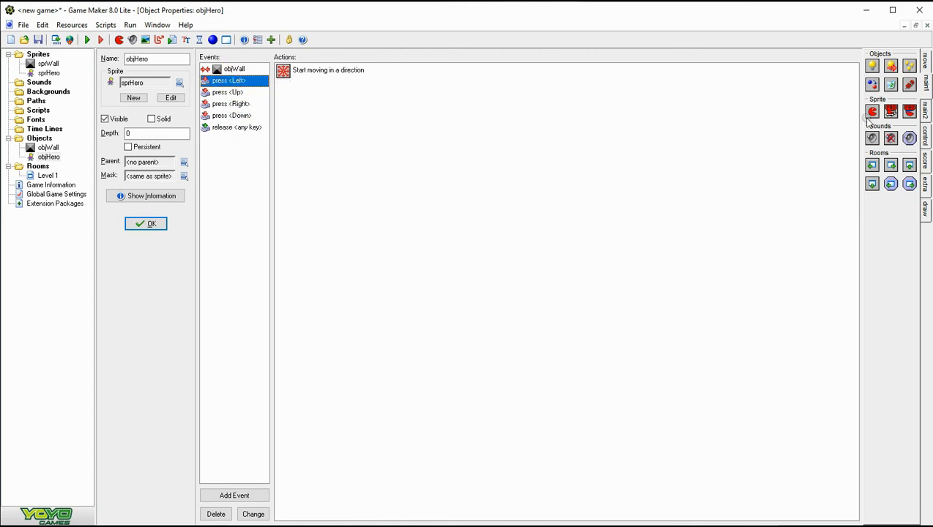
left_click_drag(872, 112, 423, 181)
left_click(487, 267)
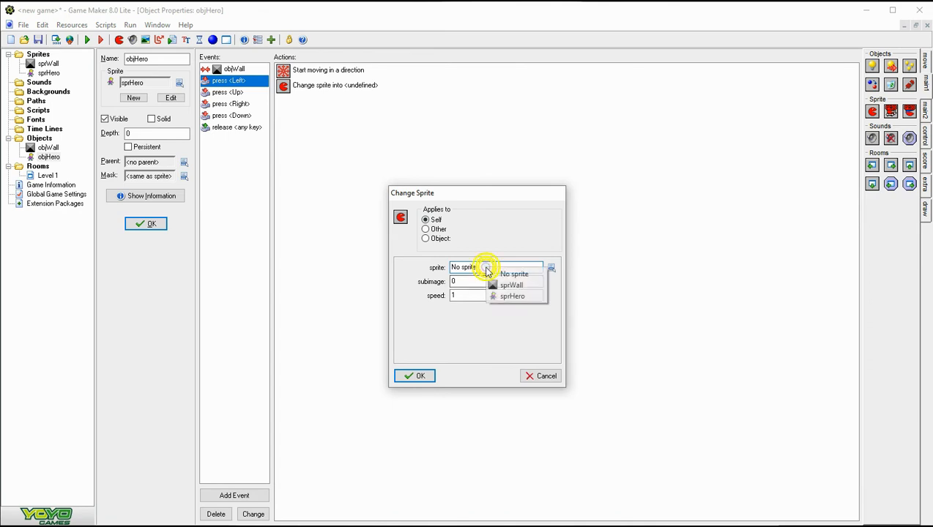
left_click(513, 296)
double_click(454, 281)
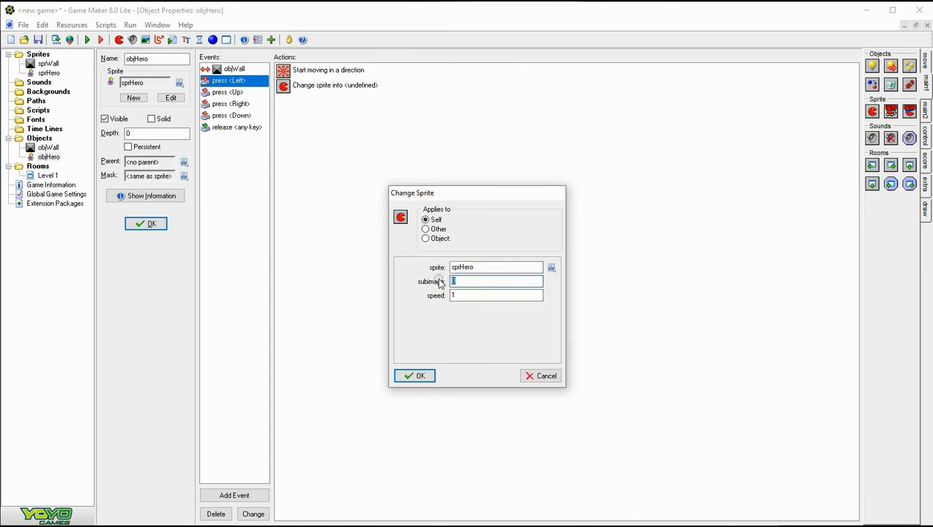
type("1")
left_click(463, 296)
double_click(462, 294)
type("0")
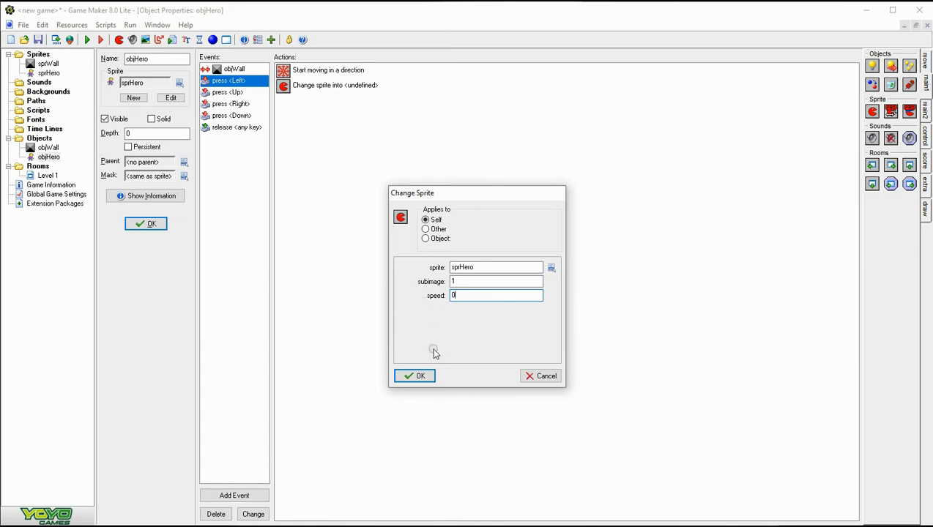
left_click(418, 376)
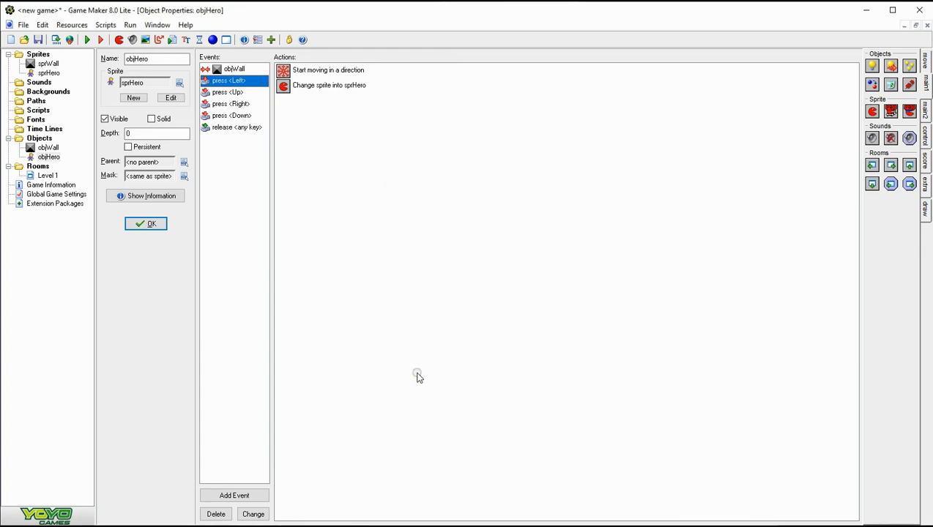
Run the game to check the hero's sprite while moving in all directions, and rerun it to check the idle hero, closing it each time
left_click(88, 42)
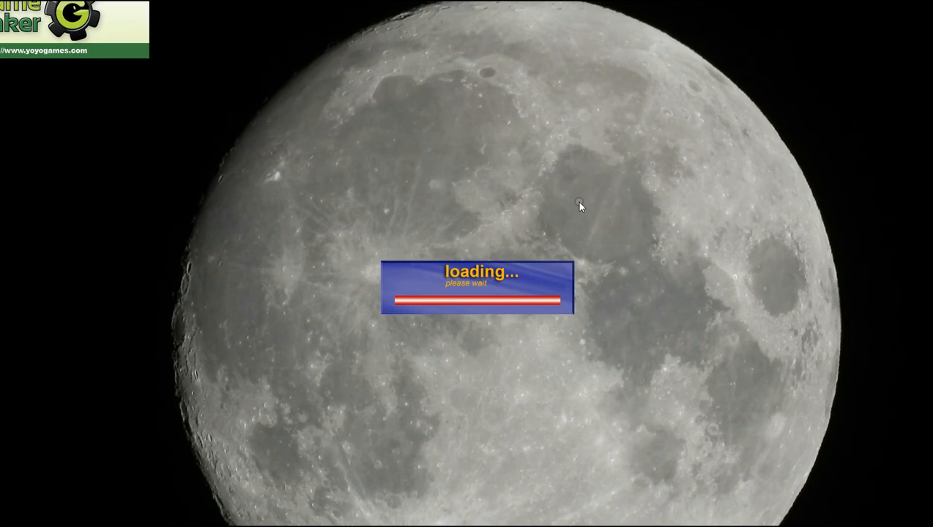
key("Right")
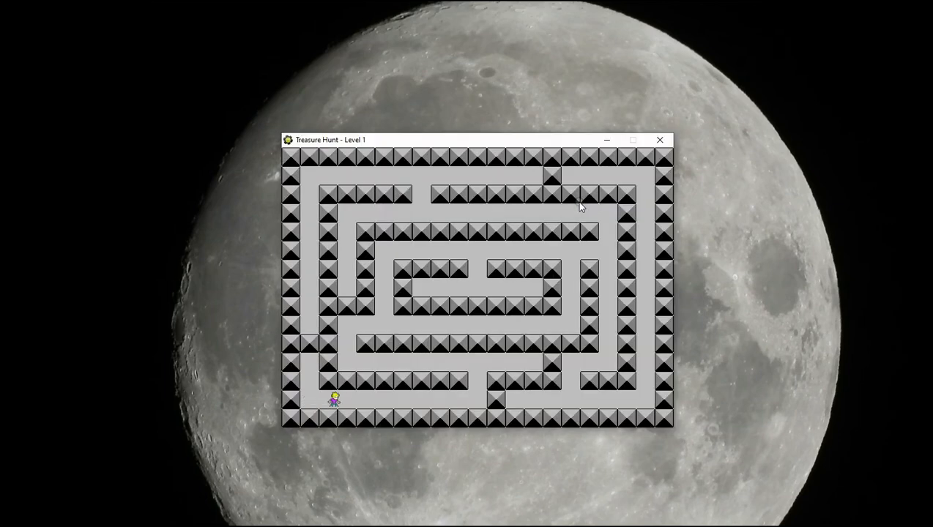
key("Right")
key("Up")
key("Up")
key("Left")
key("Right")
key("Left")
key("Right")
key("Down")
key("Left")
key("Left")
key("Right")
key("Right")
key("Right")
key("Right")
key("Left")
key("Left")
key("Left")
key("Left")
key("Right")
key("Right")
key("Right")
key("Left")
key("Left")
key("Left")
key("Right")
key("Right")
key("Right")
key("Right")
key("Left")
key("Left")
key("Left")
key("Right")
key("Right")
left_click(666, 141)
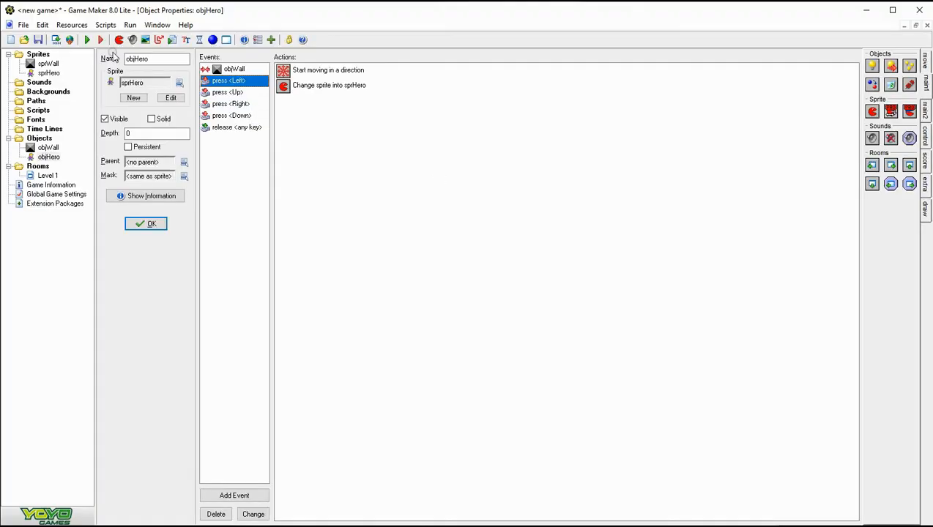
left_click(87, 40)
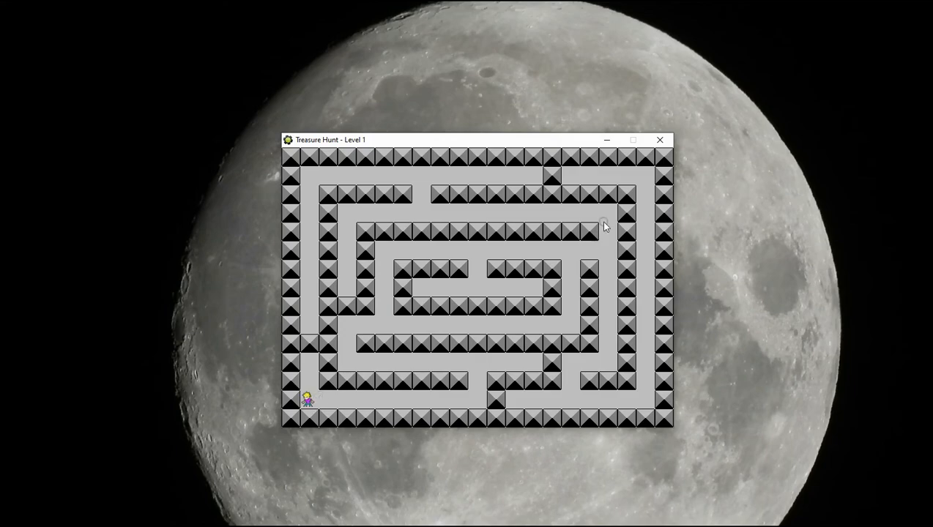
left_click(660, 140)
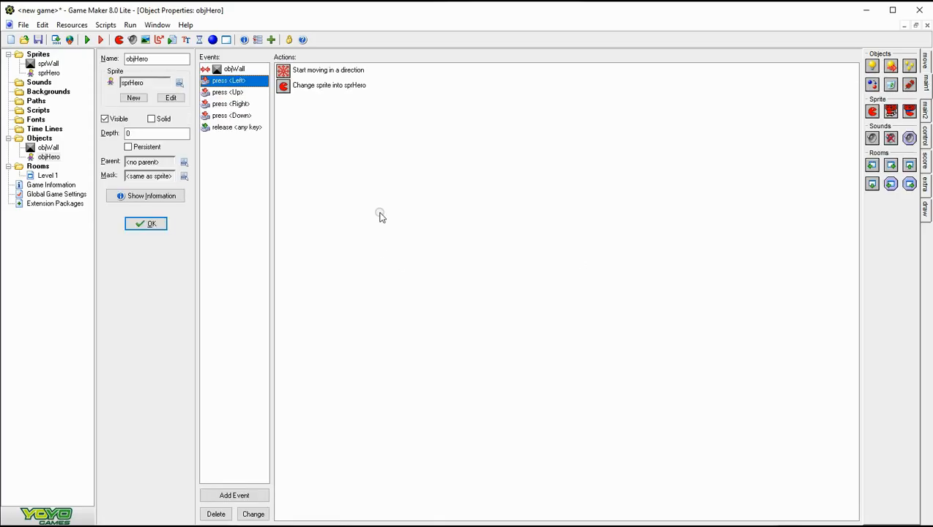
Add a Create event to objHero and place a Start Block action in it
left_click(243, 497)
left_click(453, 236)
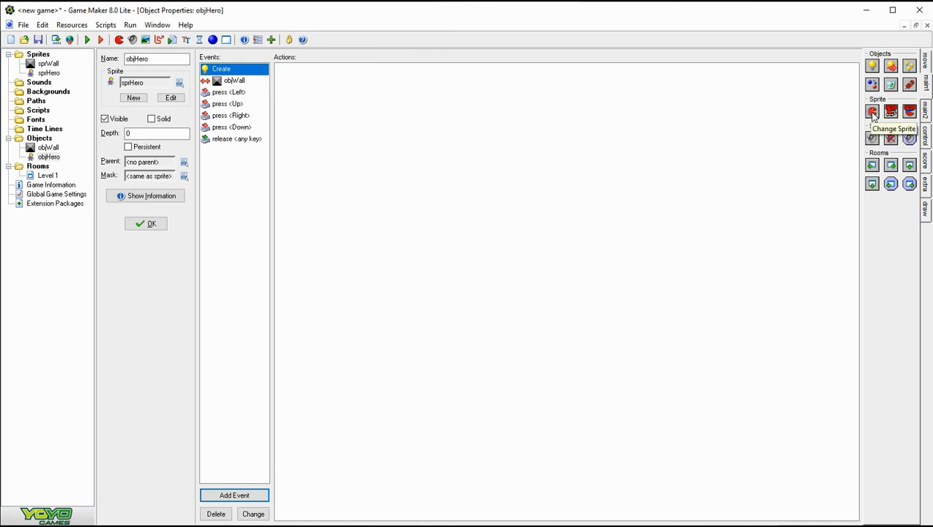
left_click(924, 136)
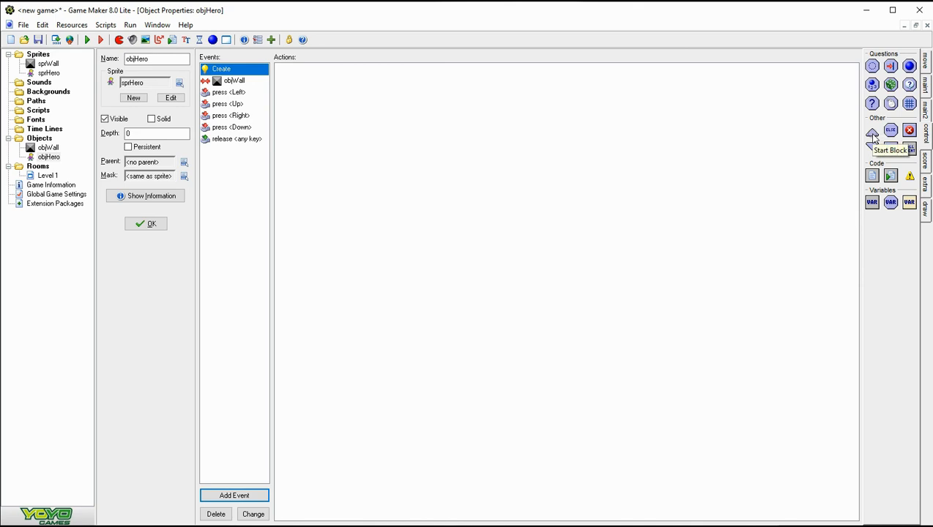
left_click_drag(872, 137, 423, 100)
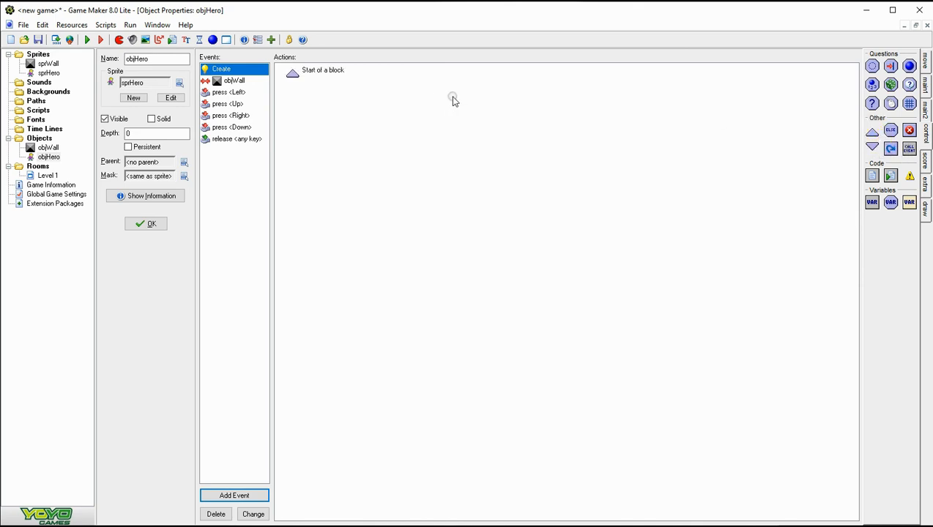
Add a Change Sprite action to objHero's Create event, using sprHero with subimage 0 and speed 0
left_click(925, 88)
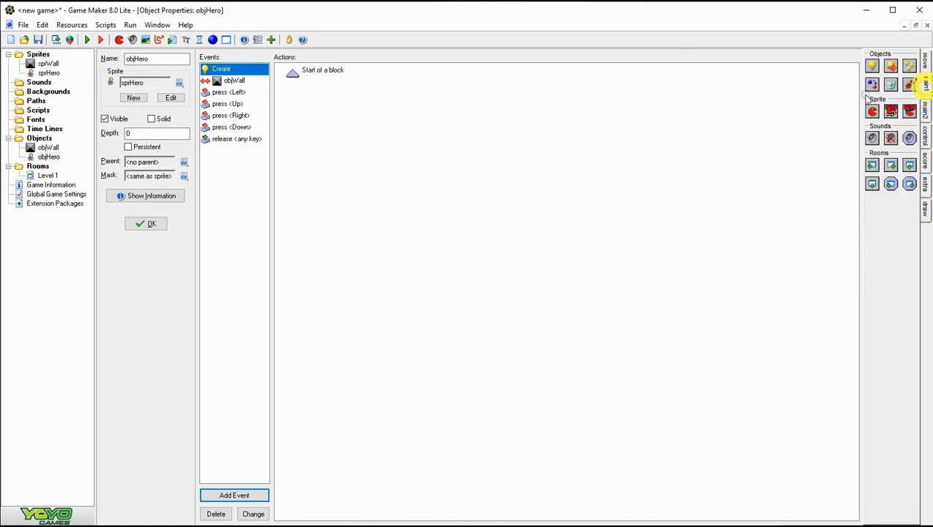
left_click_drag(871, 111, 481, 125)
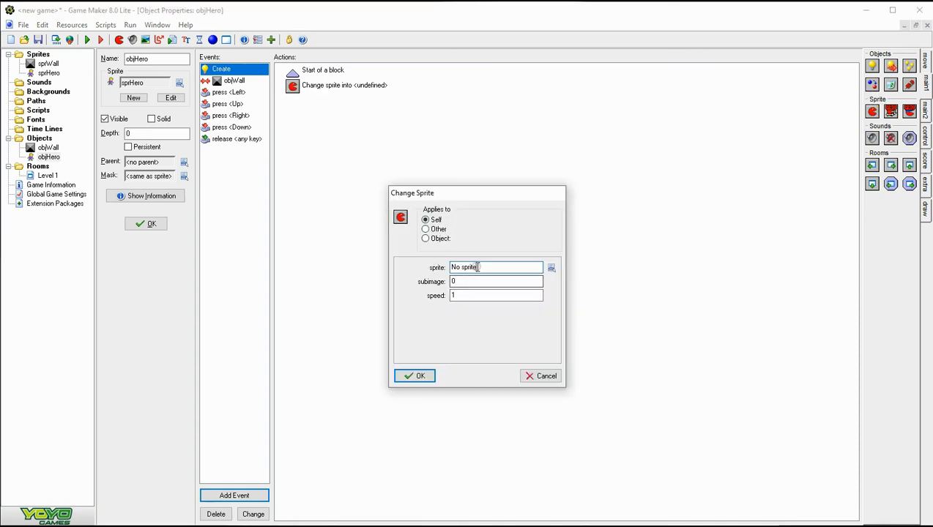
left_click(552, 267)
left_click(494, 297)
left_click(462, 281)
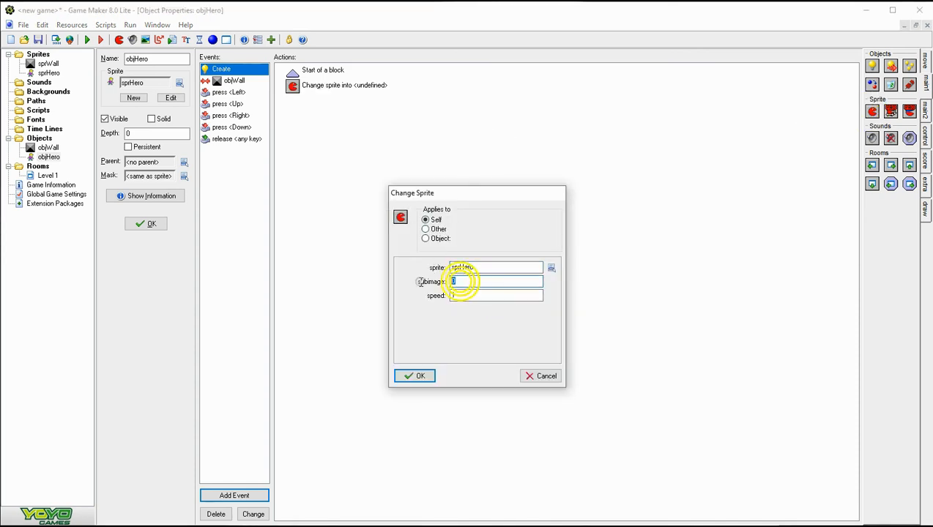
left_click(461, 296)
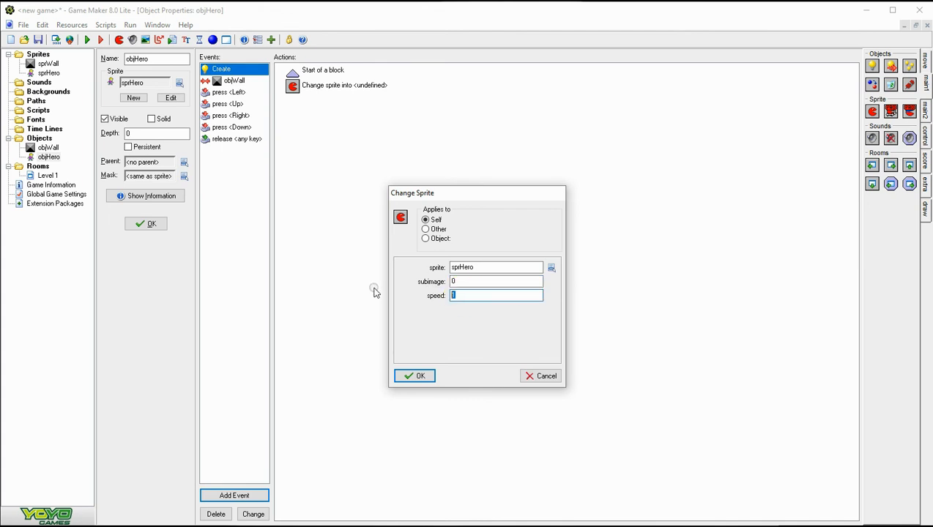
type("0")
left_click(413, 376)
Place an End Block action after the sprite change in objHero's Create event
left_click(925, 136)
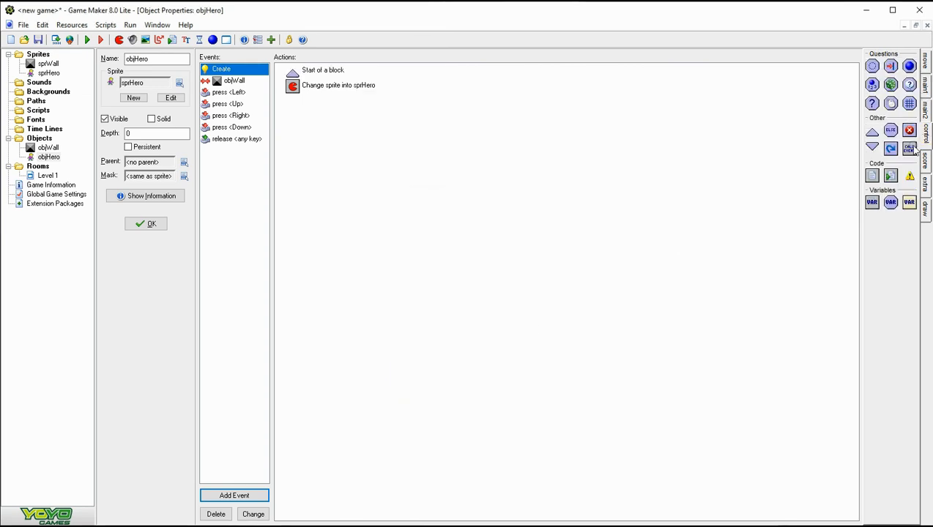
left_click_drag(871, 146, 550, 176)
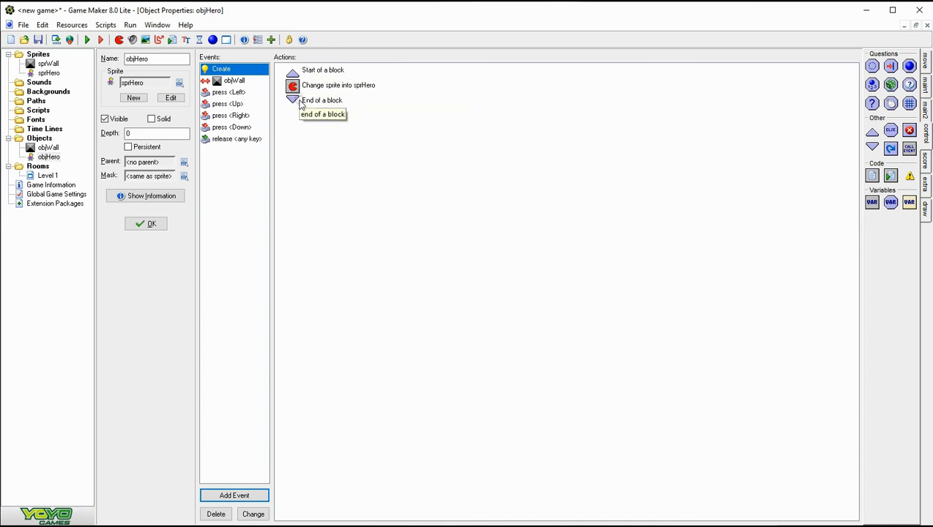
left_click(926, 63)
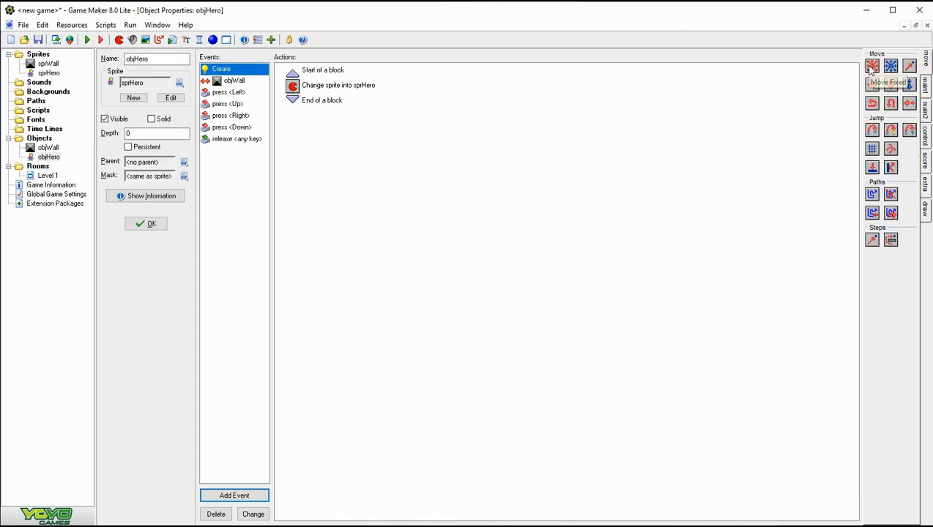
left_click(926, 86)
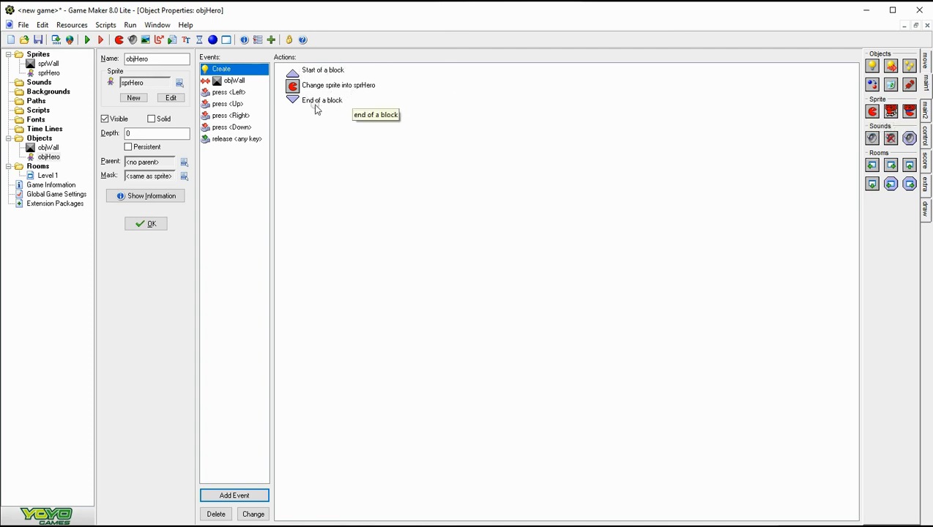
Run the game and move the hero right, left, up and down through the maze to check its starting sprite and facing direction
left_click(88, 41)
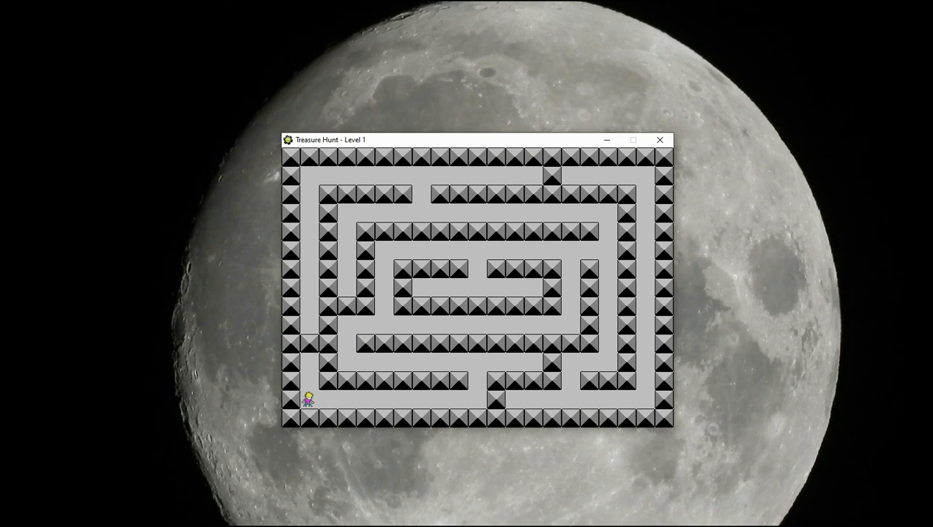
key("Right")
key("Left")
key("Left")
key("Left")
key("Left")
key("Left")
key("Up")
key("Up")
key("Down")
key("Down")
key("Right")
key("Right")
key("Right")
key("Right")
key("Left")
key("Left")
key("Left")
key("Left")
key("Right")
key("Right")
key("Right")
key("Right")
key("Right")
key("Right")
key("Right")
key("Right")
key("Left")
key("Left")
key("Left")
key("Left")
key("Left")
key("Left")
key("Left")
key("Right")
key("Right")
key("Right")
key("Right")
key("Right")
key("Right")
key("Right")
key("Up")
key("Down")
key("Left")
key("Left")
key("Left")
key("Right")
key("Left")
key("Left")
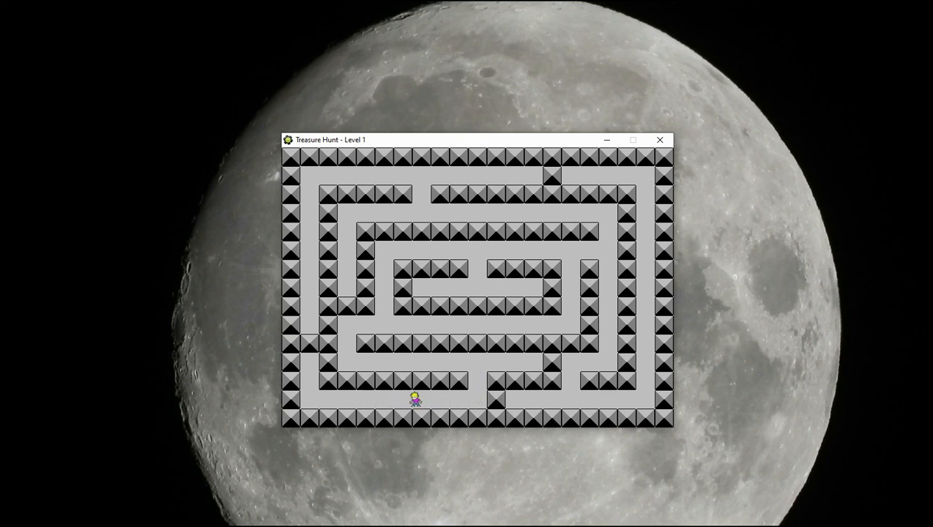